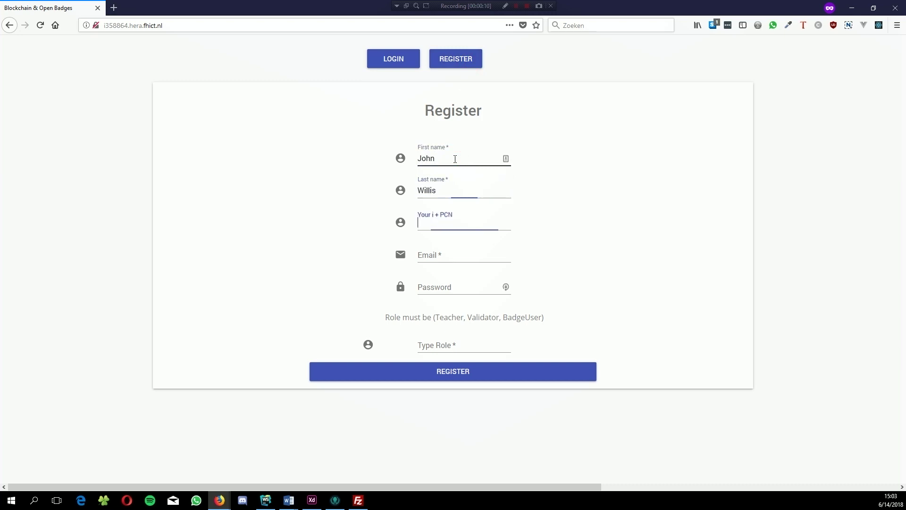
Step: Register a new account with a user ID, e-mail, password and the Teacher role
type("i112233'")
key("Tab")
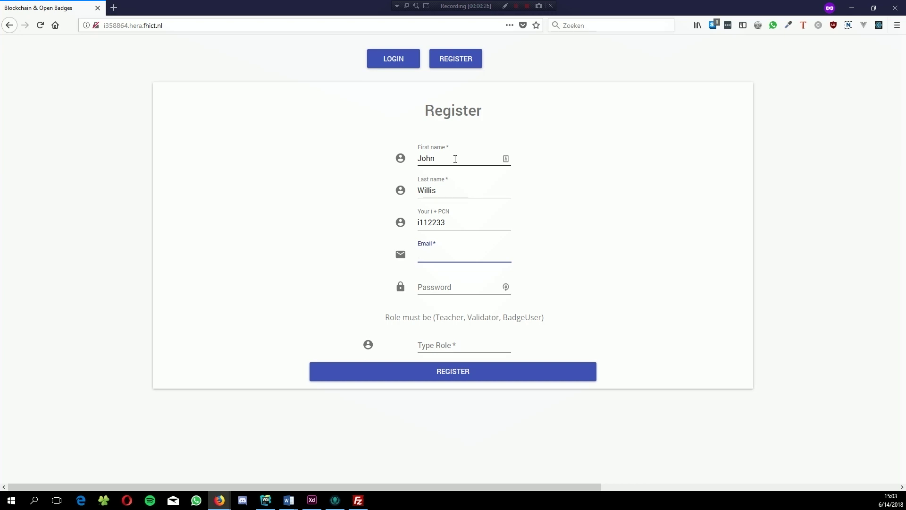
key("Tab")
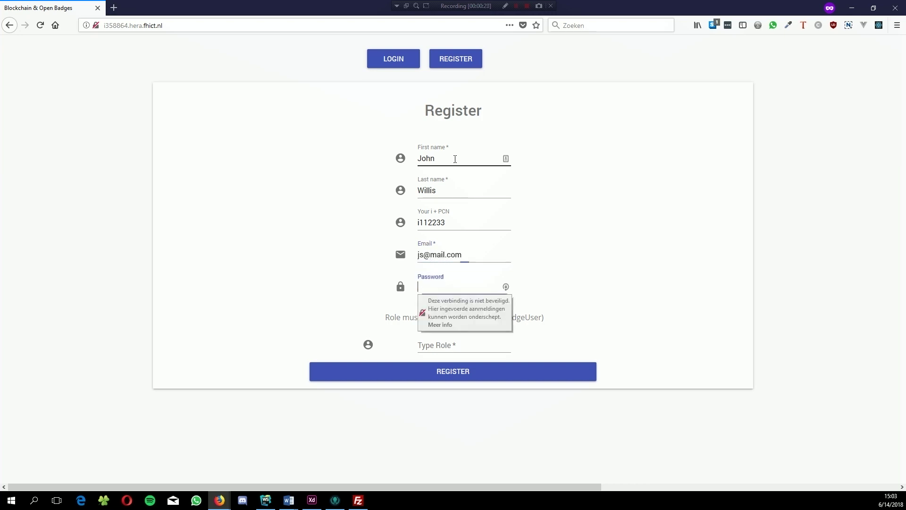
type("password")
key("Tab")
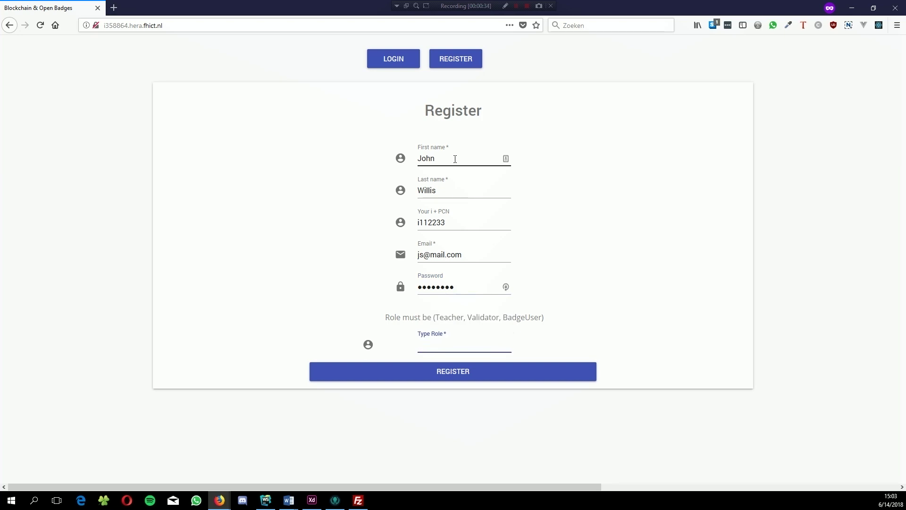
type("Teacher")
left_click(365, 374)
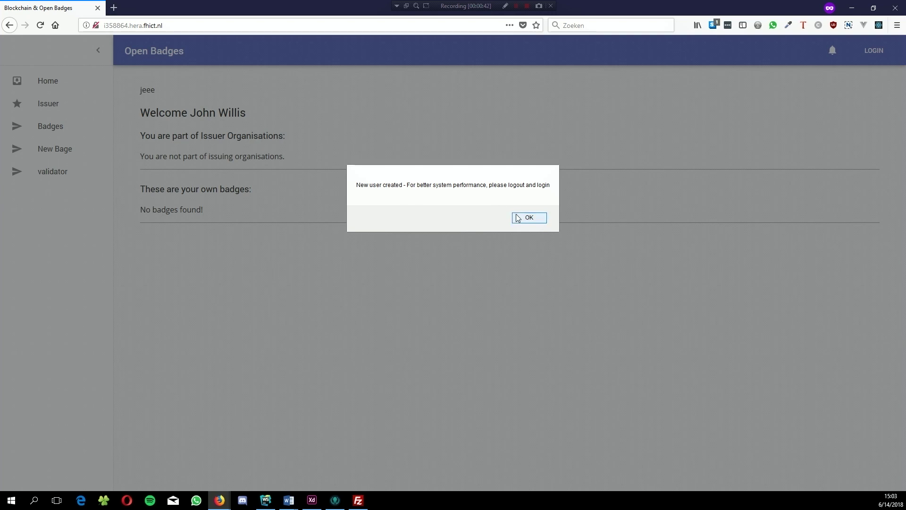
Step: Dismiss the 'New user created' notice and go to the Issuer page
left_click(519, 216)
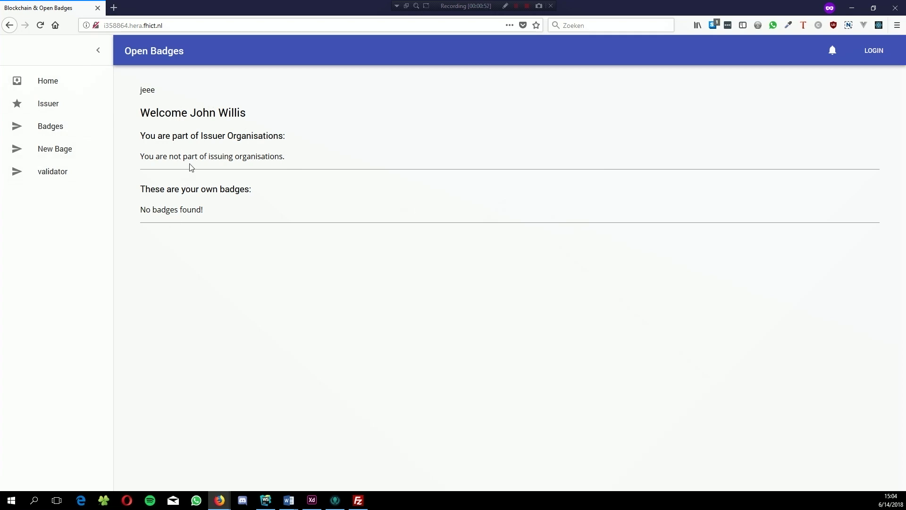
left_click(77, 106)
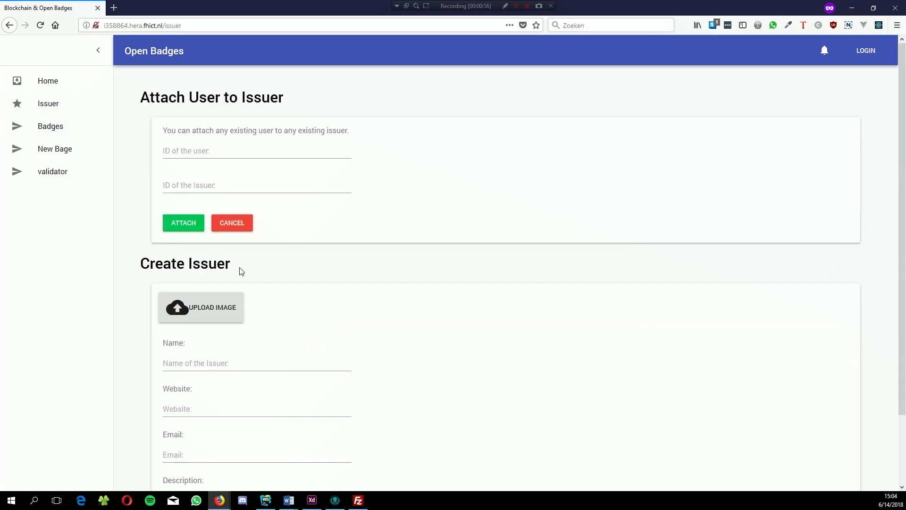
scroll(241, 271, "down", 3)
Step: Upload linkedin.png as the new issuer's image
left_click(222, 236)
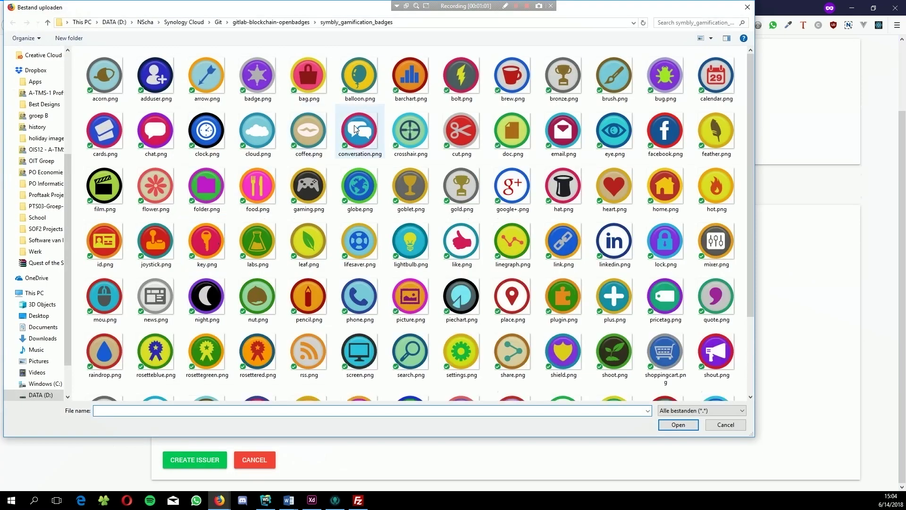
scroll(355, 128, "down", 2)
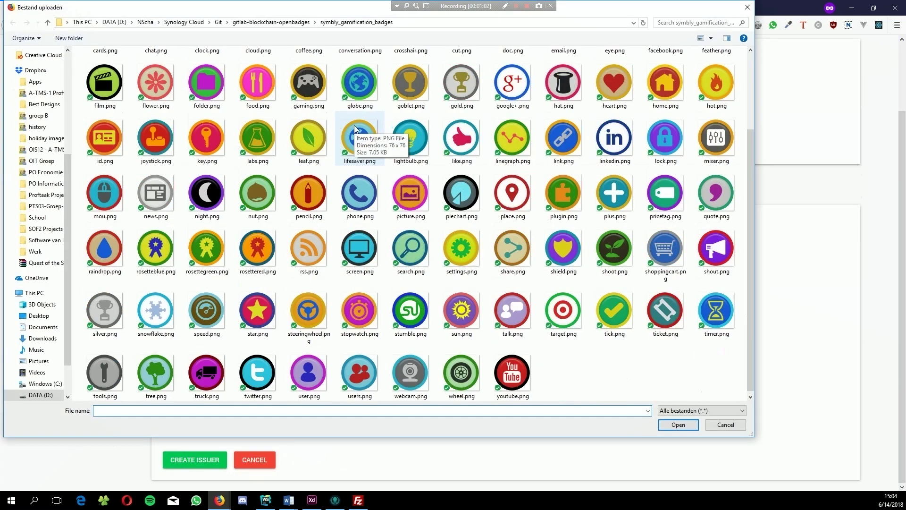
left_click(367, 237)
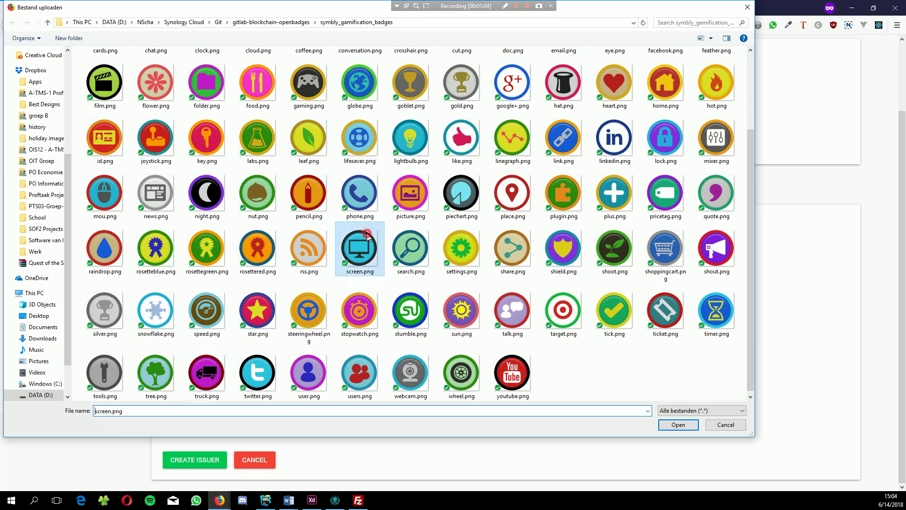
double_click(606, 123)
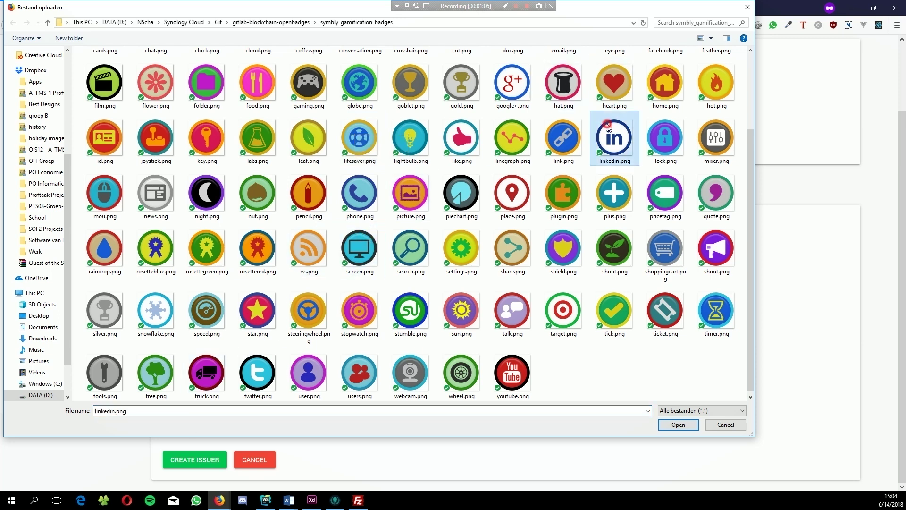
Step: Enter issuer name 'Linked In', website linkedin.com, its e-mail and an employment-oriented social media description
left_click(239, 284)
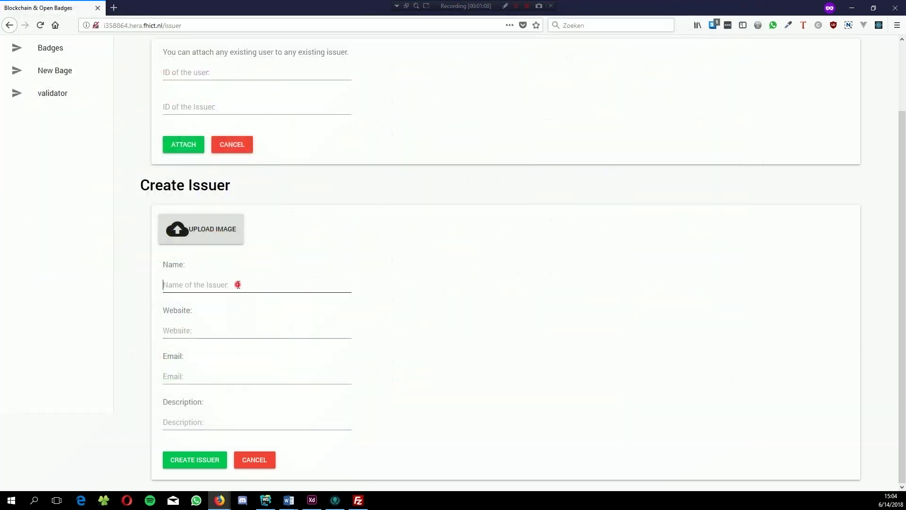
type("Linked In")
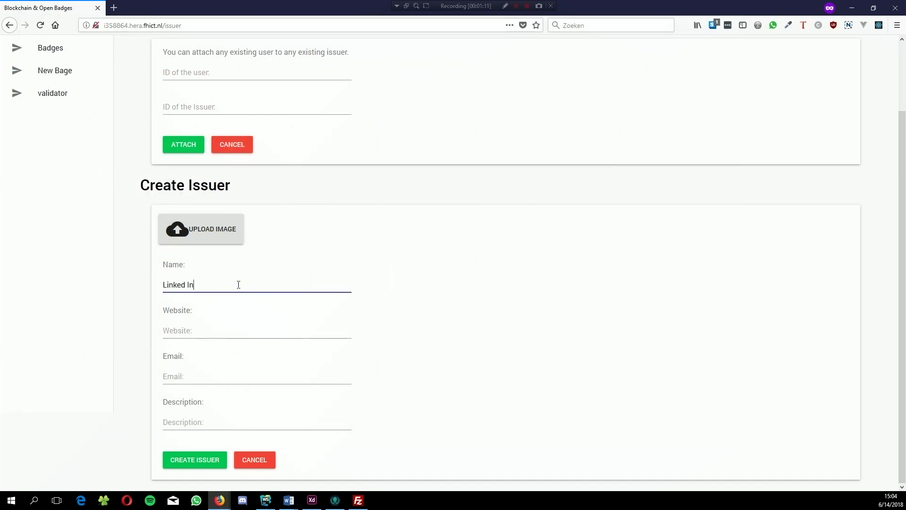
key("Tab")
type("linkedin.com")
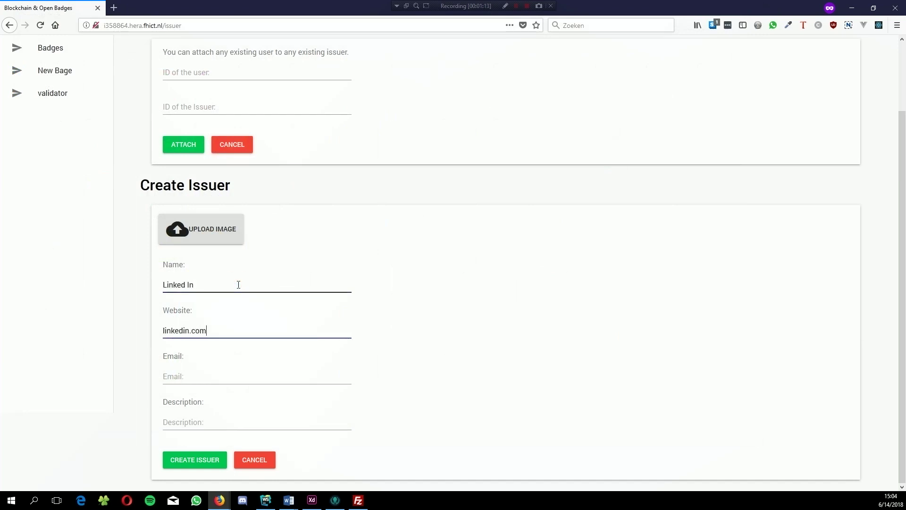
key("Tab")
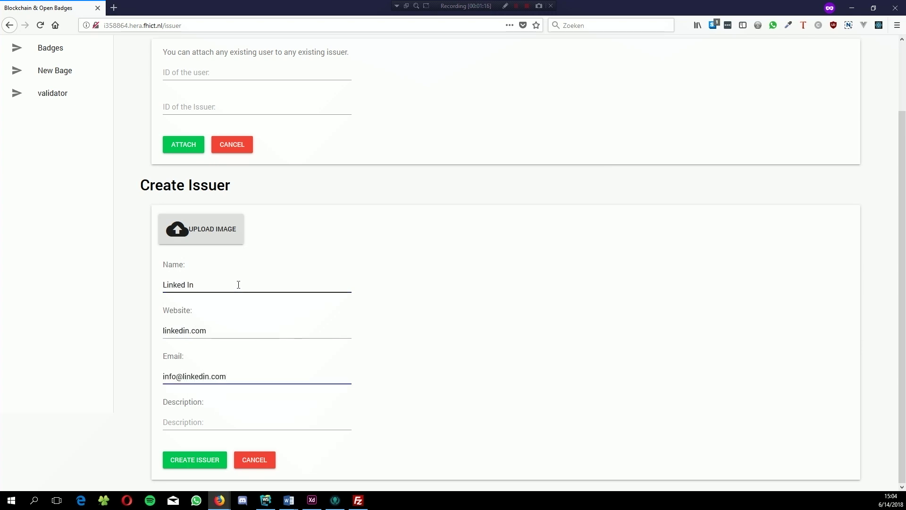
key("Tab")
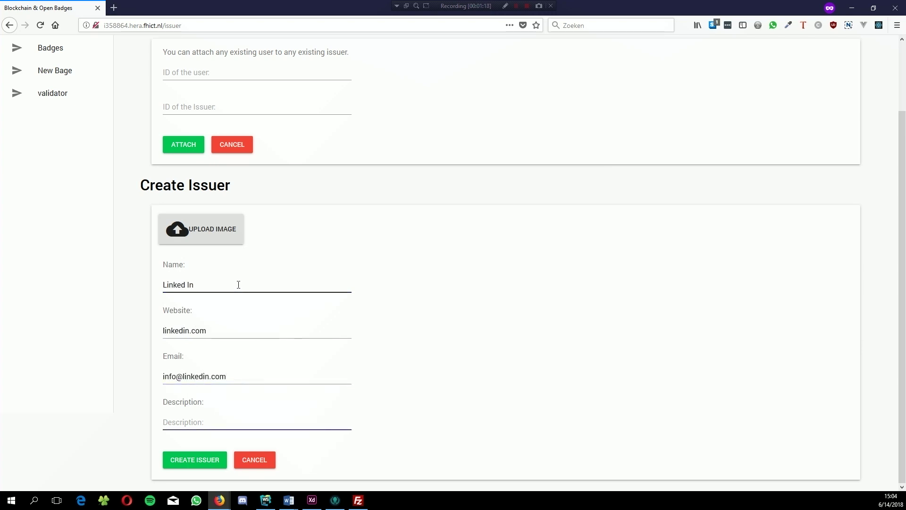
type("Linked in is a employee")
key("BackSpace")
key("BackSpace")
type("ment oriented ")
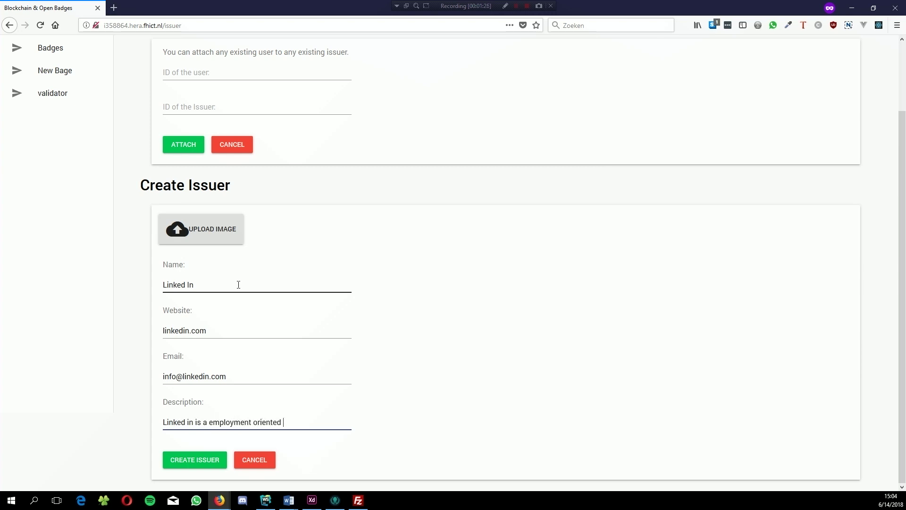
type("social media platform.")
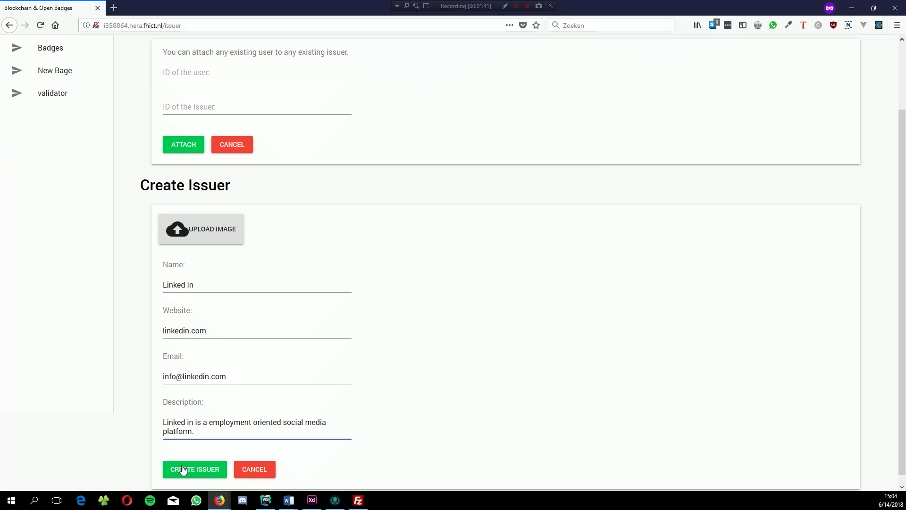
Step: Create the Linked In issuer, confirm both alerts, check membership on Home, then return to Issuer
left_click(183, 470)
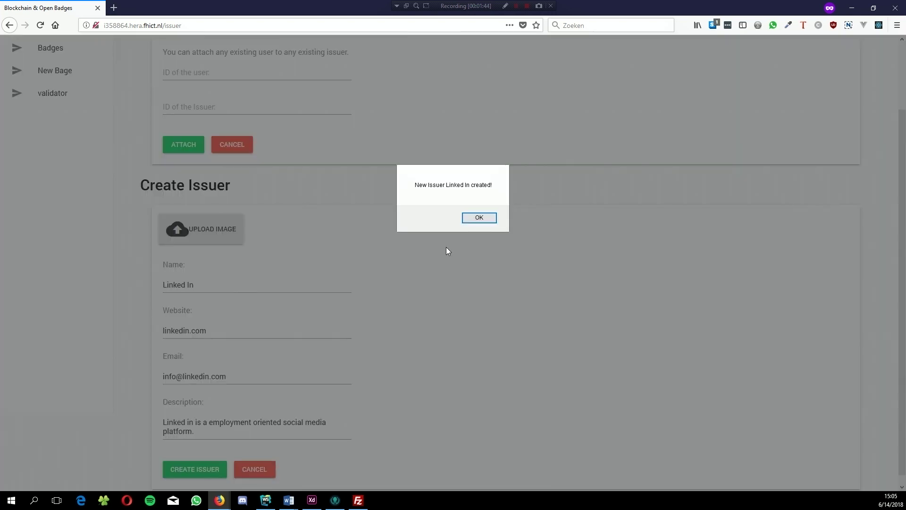
left_click(474, 222)
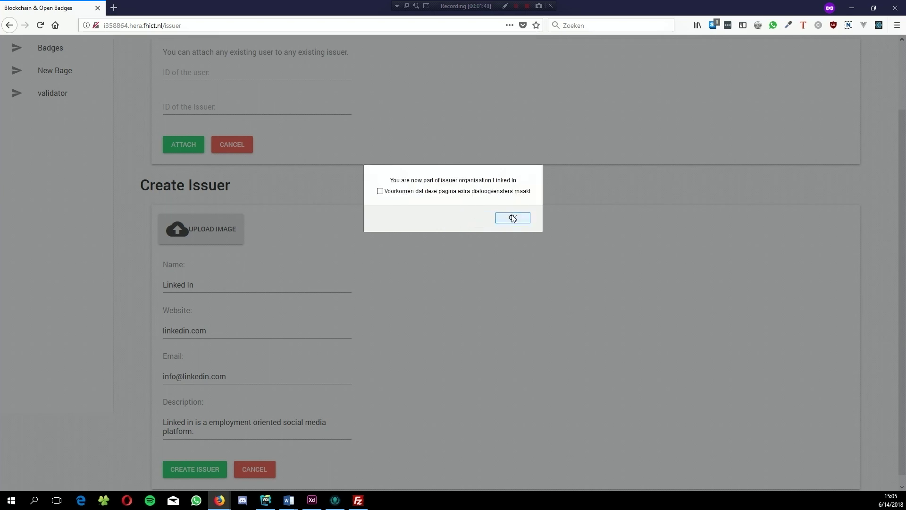
left_click(513, 217)
scroll(513, 220, "up", 2)
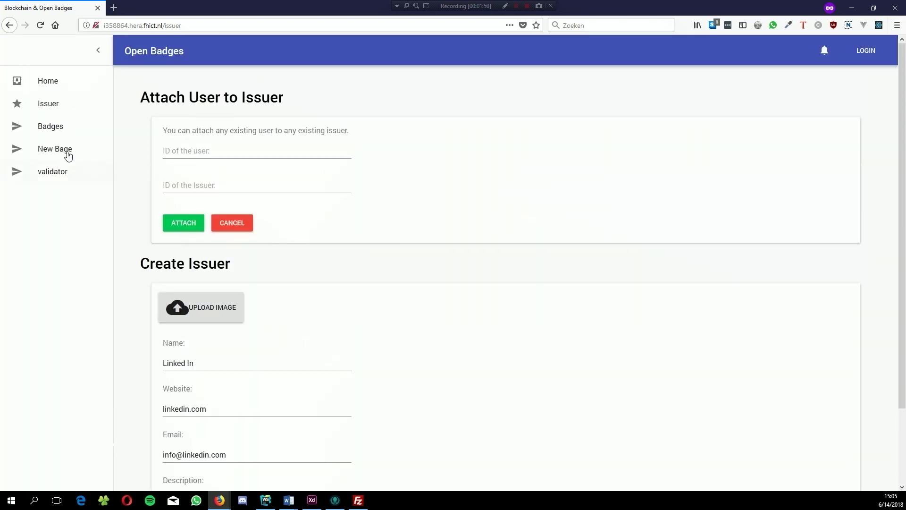
left_click(59, 81)
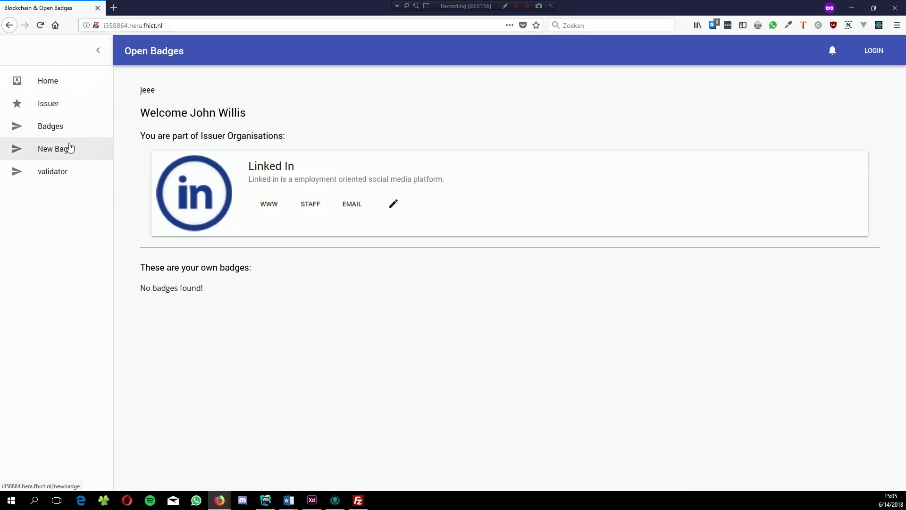
left_click(75, 102)
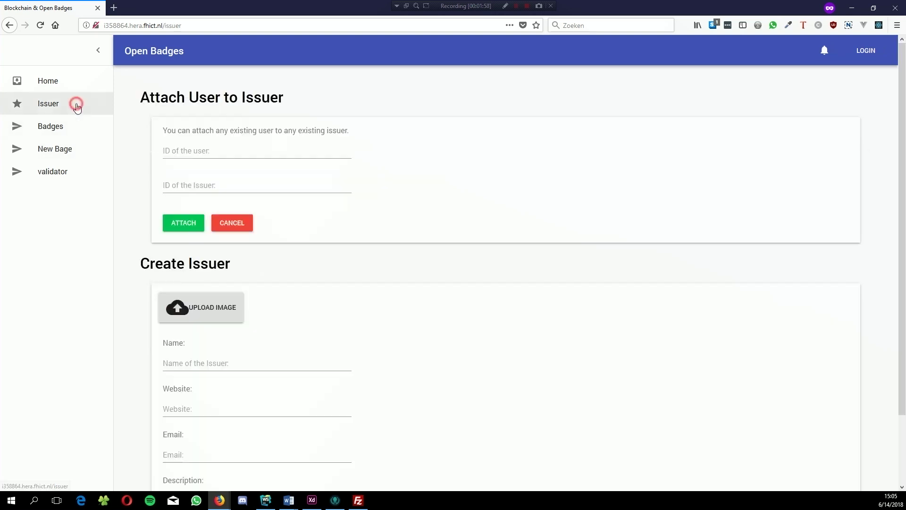
left_click(212, 155)
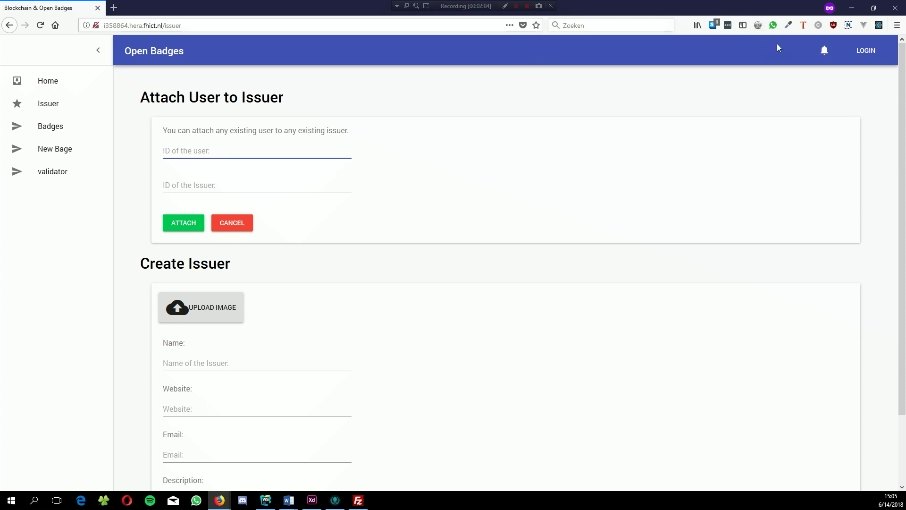
left_click(858, 51)
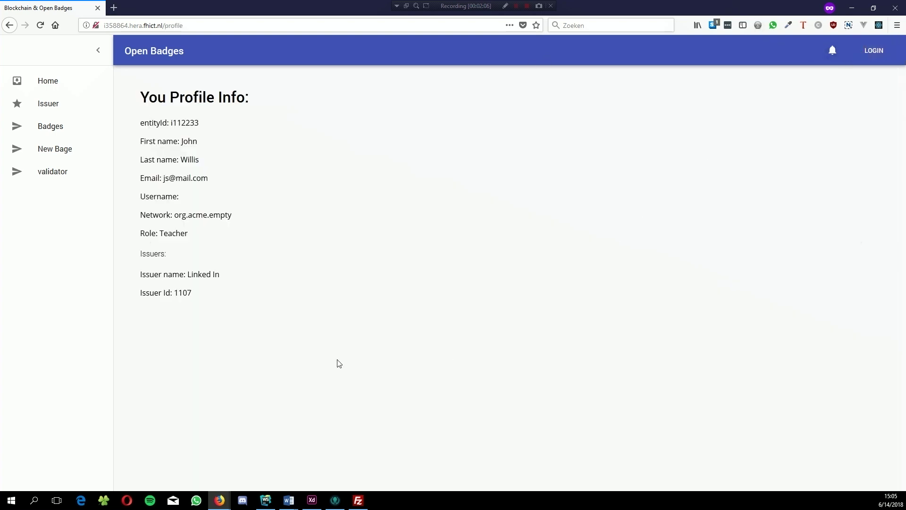
left_click(47, 130)
left_click(49, 105)
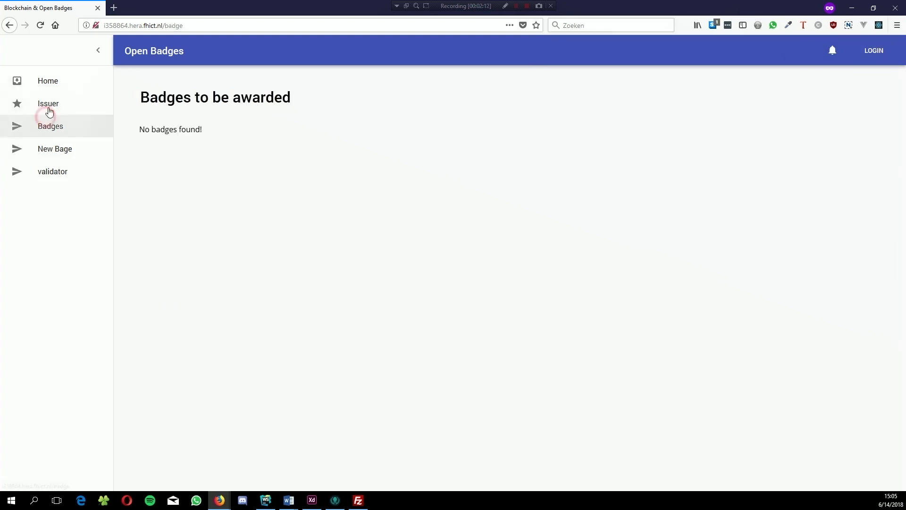
Step: Attach the user, by their user ID, to the Linked In issuer 1107
left_click(197, 149)
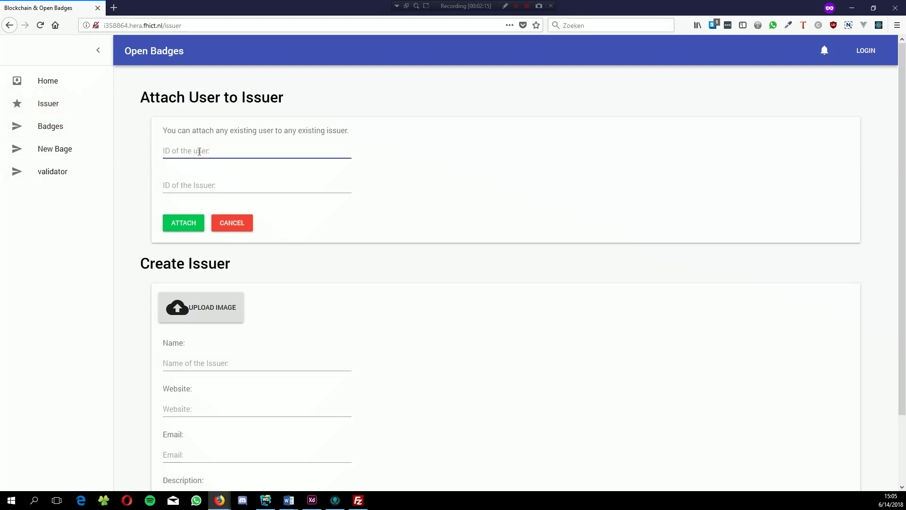
type("i358864")
key("Tab")
type("1107")
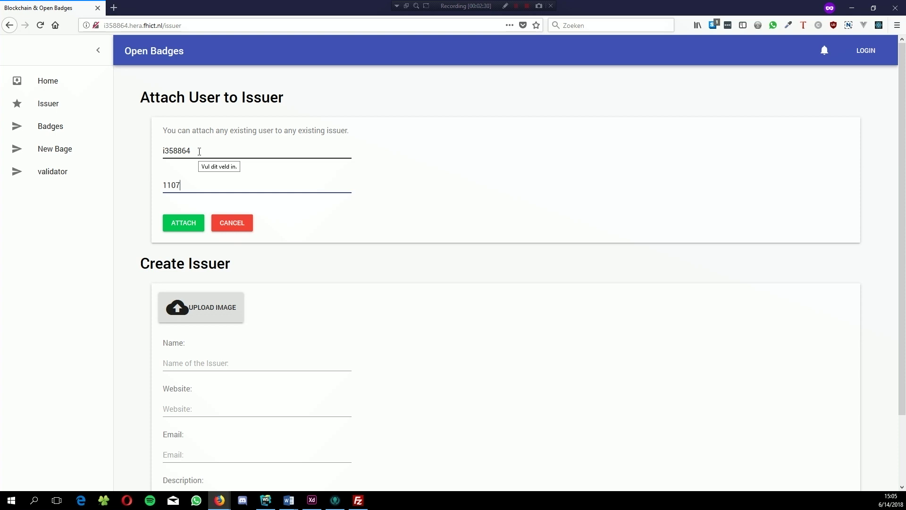
left_click(185, 228)
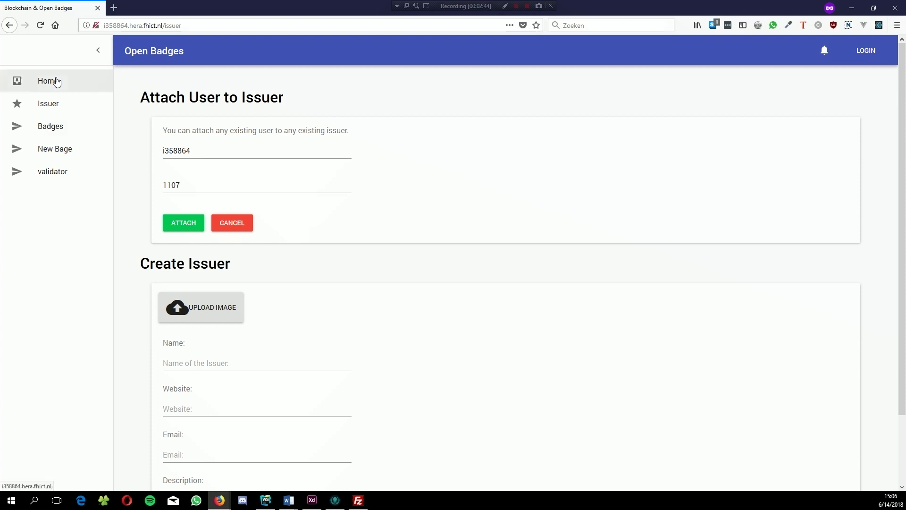
Step: Browse Badges and Home, then open Create Badge and its badge image picker
left_click(63, 182)
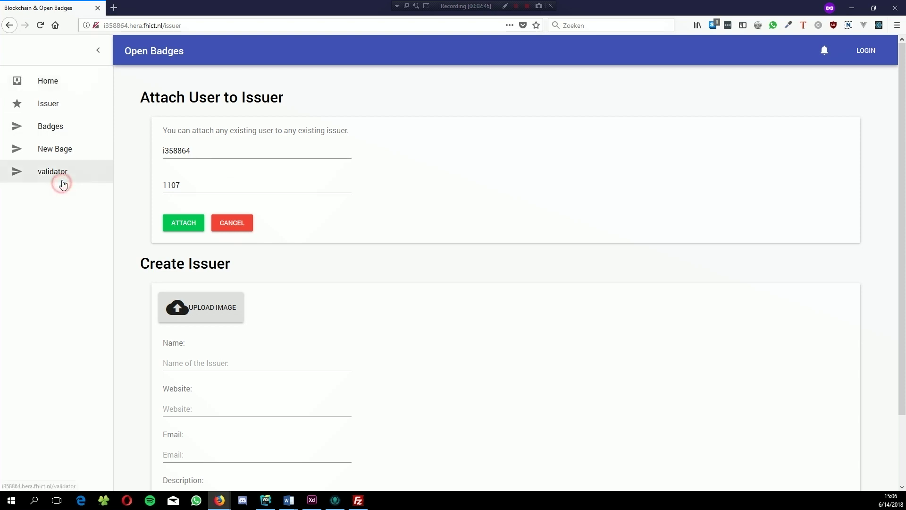
left_click(55, 126)
left_click(47, 66)
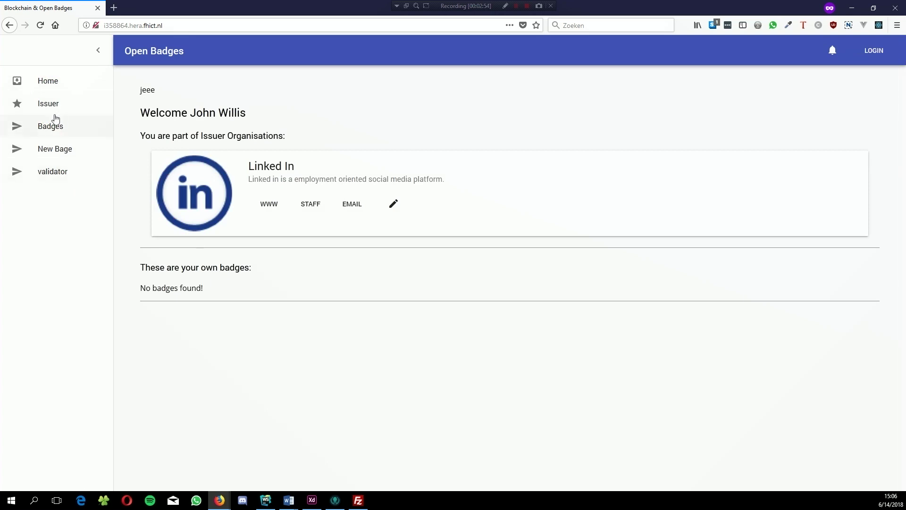
left_click(49, 155)
left_click(191, 197)
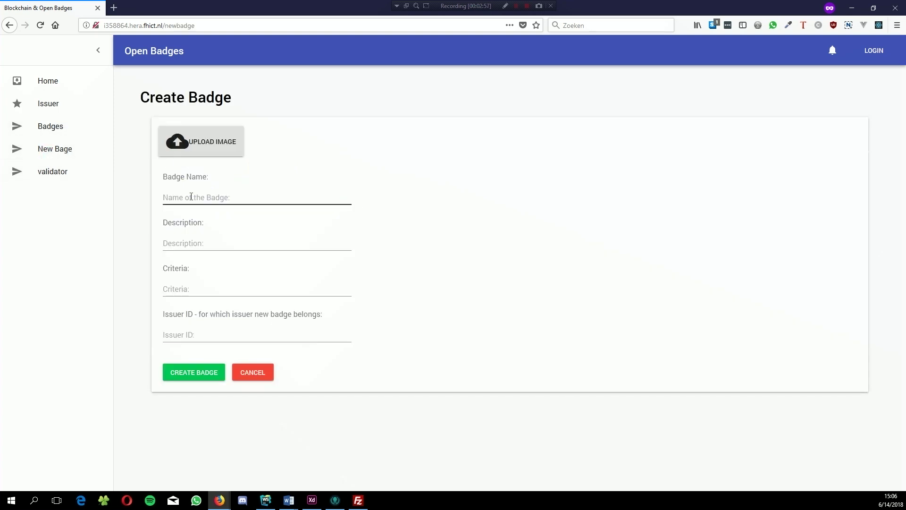
left_click(184, 144)
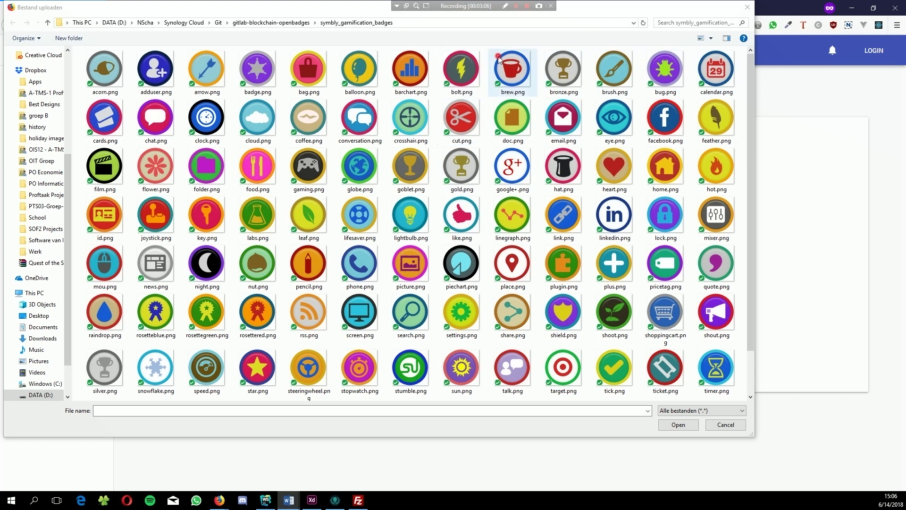
Step: Cancel the image upload without a file and return to the Badge Name field
key("Escape")
left_click(236, 204)
left_click(237, 196)
Step: Name the badge 'Coffee Badge', correcting the misspelled name
type("Coffe Badge")
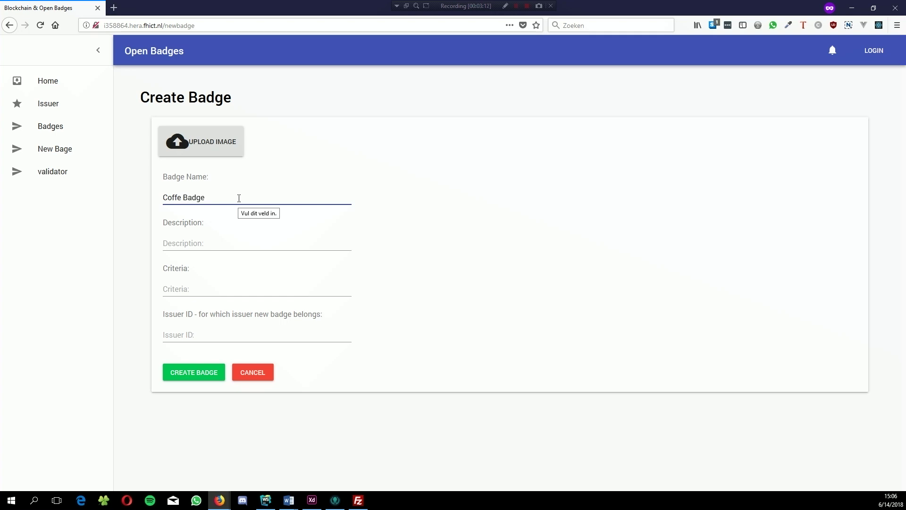
key("Tab")
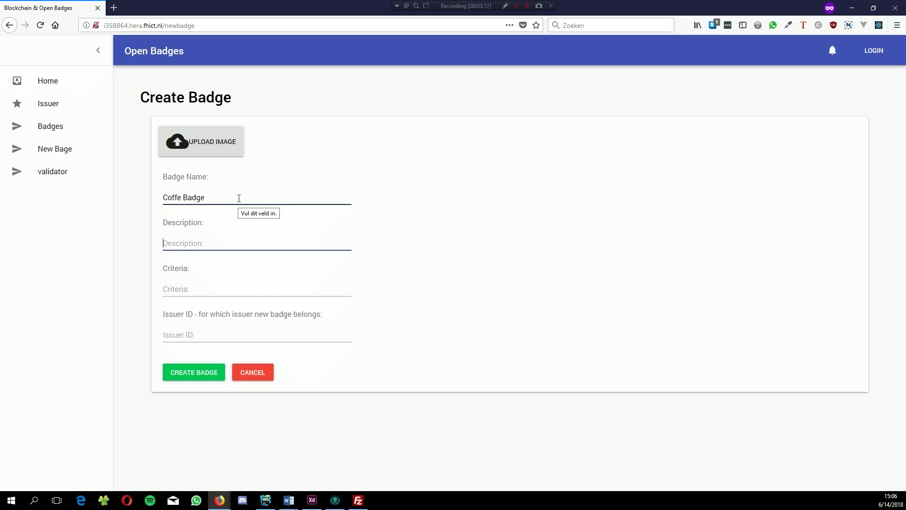
left_click(181, 199)
type("e")
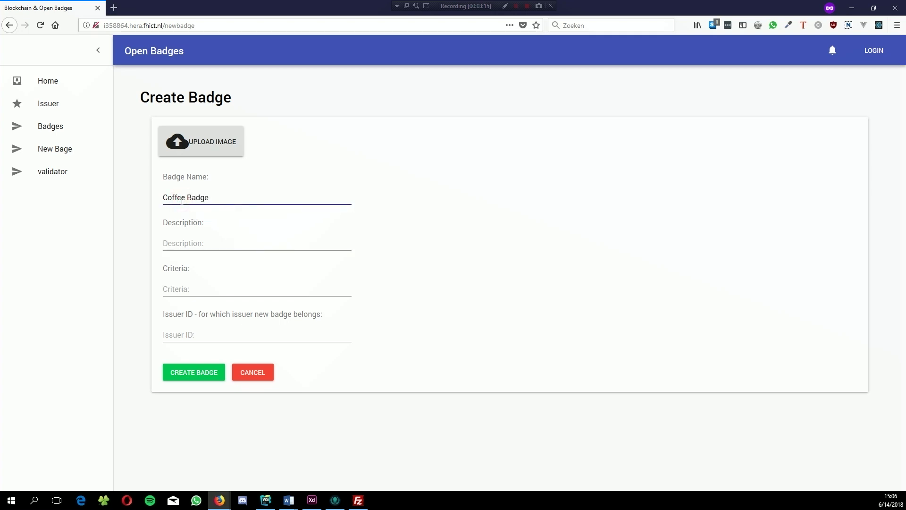
Step: Add the coffee description, one-semester daily coffee criteria and issuer ID 1107, then create the badge
left_click(182, 243)
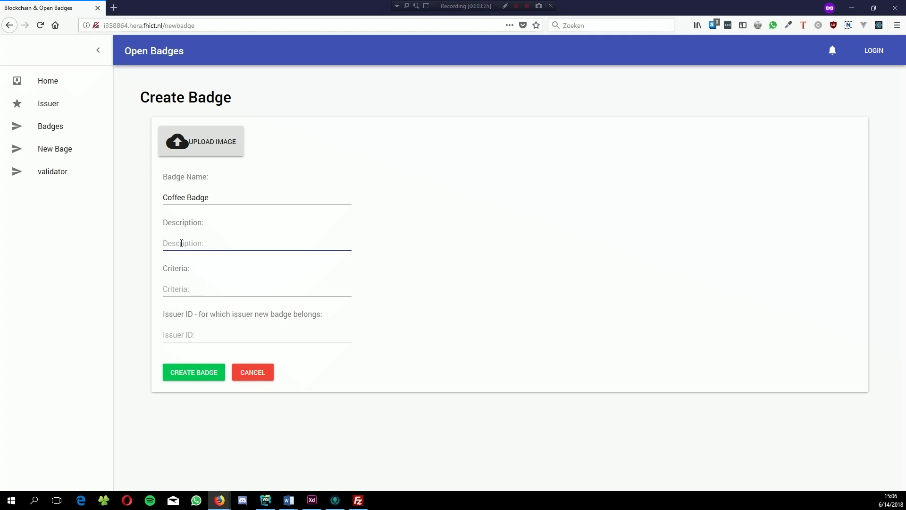
type("You managed to get a cup of coffe ever")
type("yday")
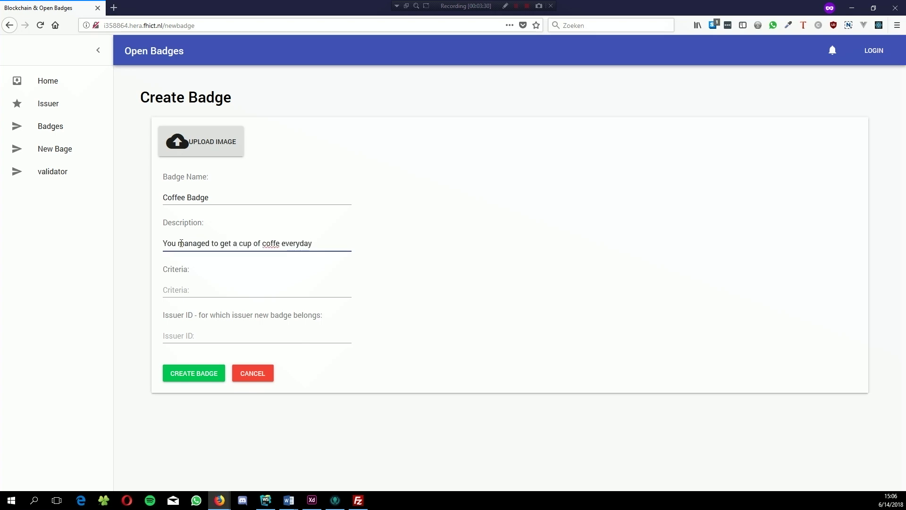
key("Tab")
type("You'll hav")
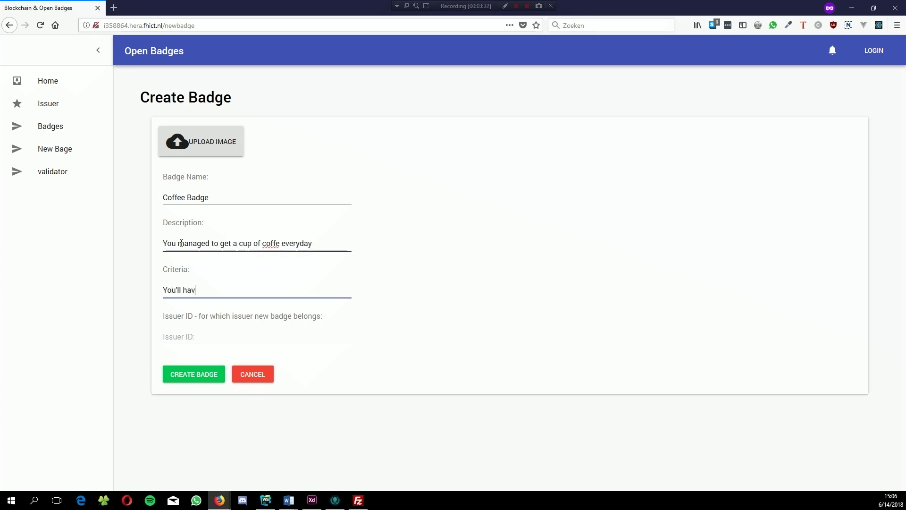
type("e to get a cup of coffee")
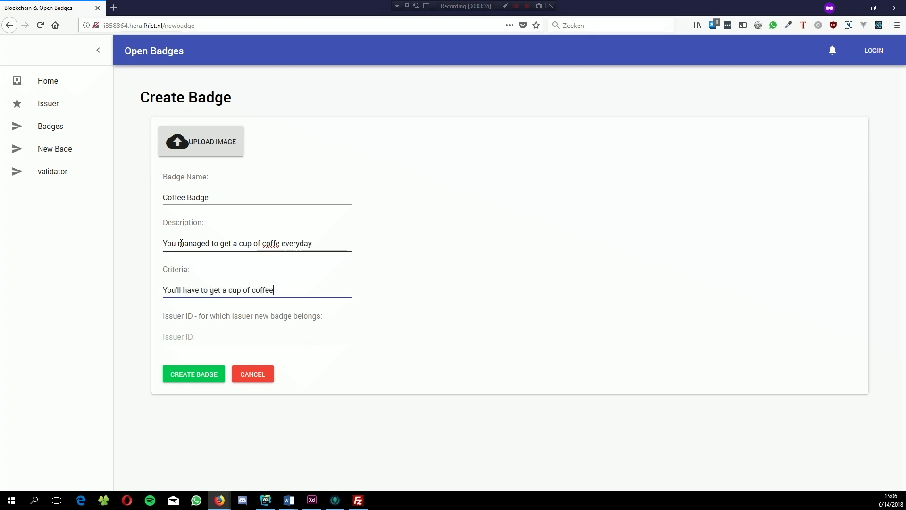
type(" every day for atleast")
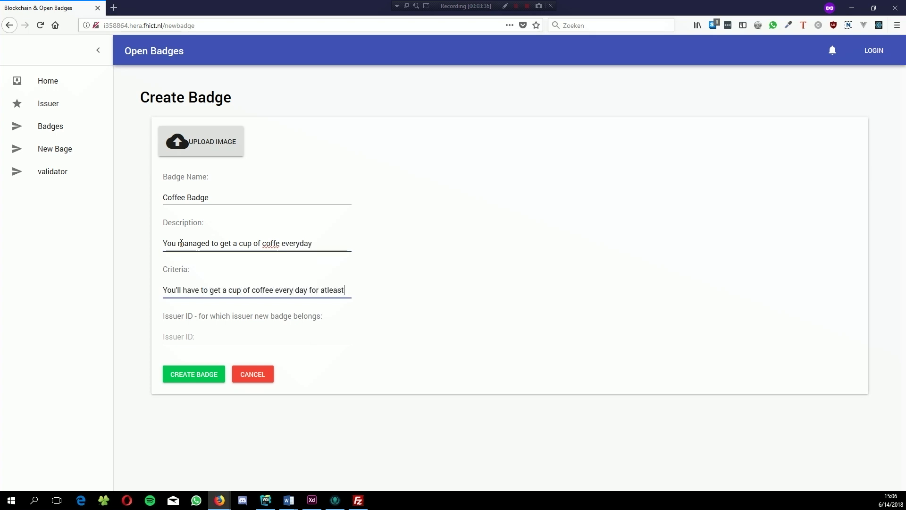
type(" 1 semester.")
key("Tab")
type("1107")
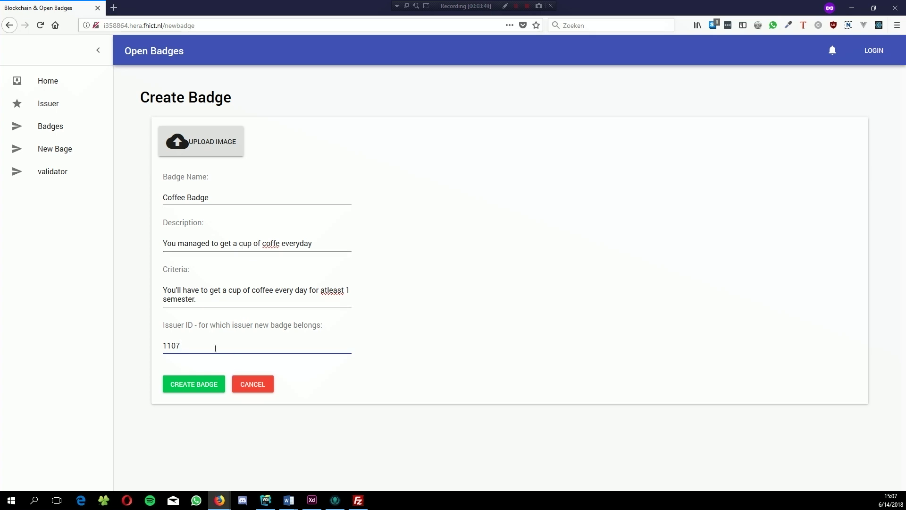
left_click(203, 378)
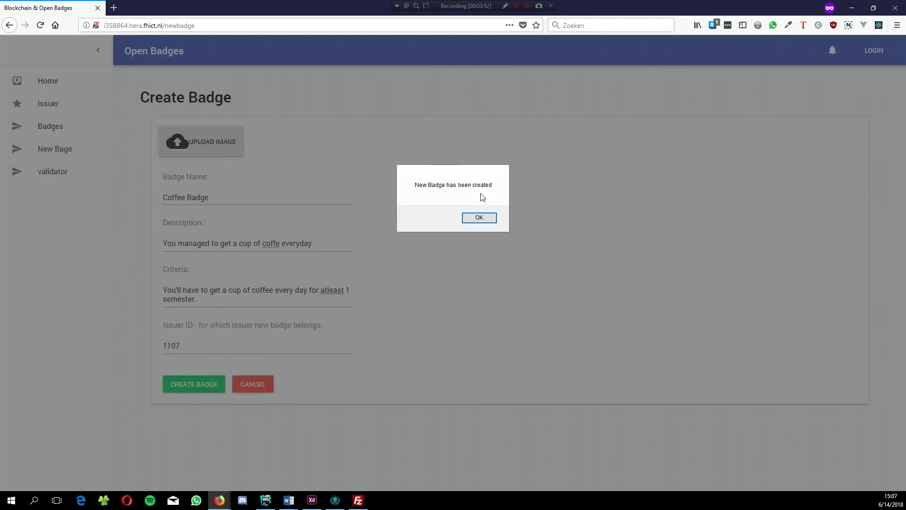
left_click(478, 217)
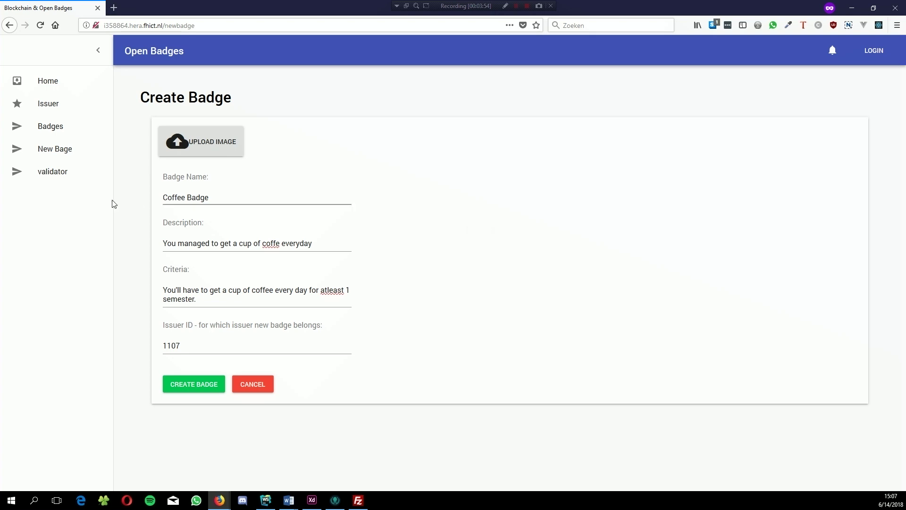
Step: Validate the Coffee Badge from the validator list, receiving badge ID 6110
left_click(56, 174)
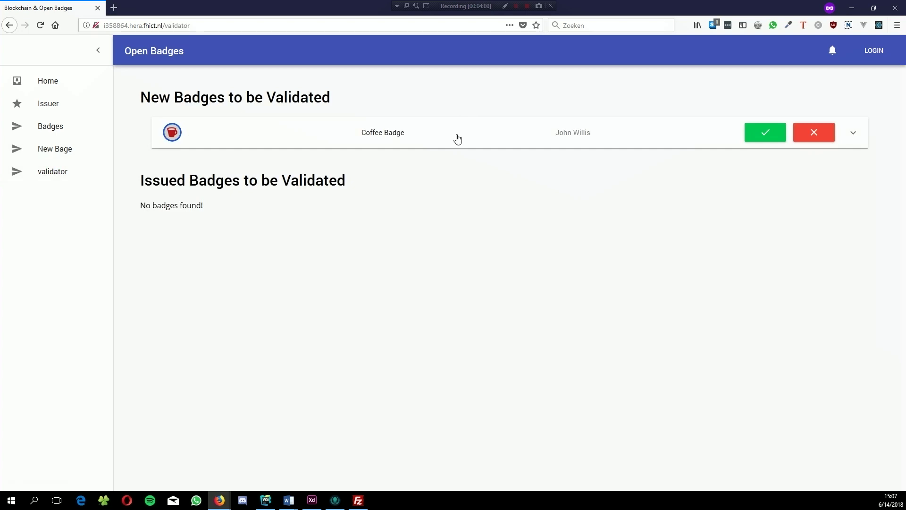
left_click(377, 138)
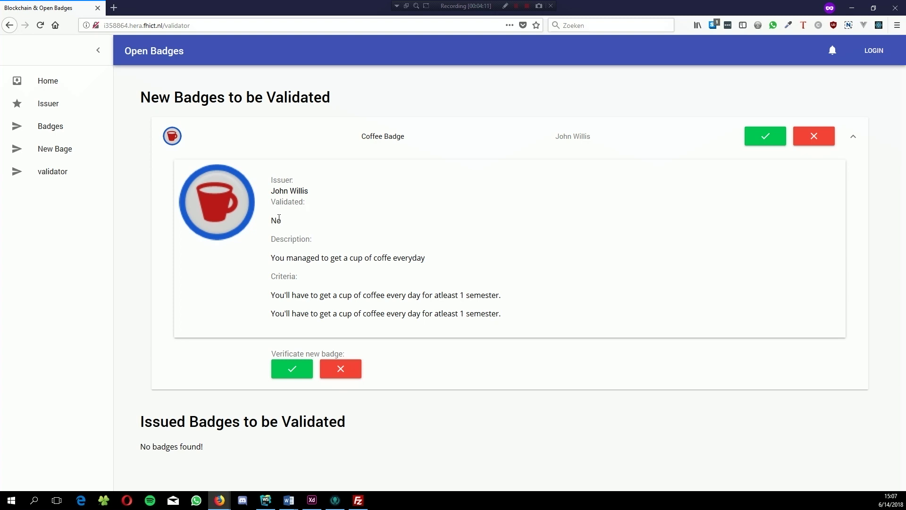
left_click(763, 137)
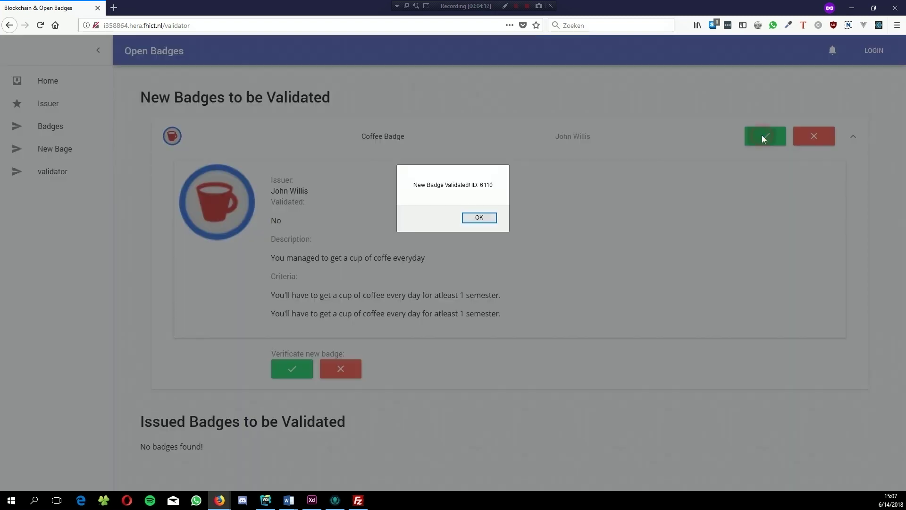
left_click(491, 220)
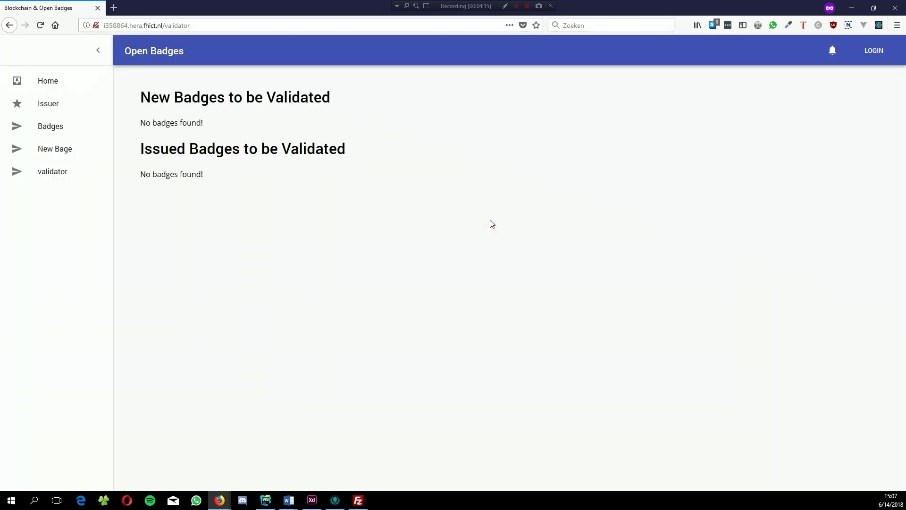
Step: Show the Badges to be awarded list with the Coffee Badge card, then switch windows
left_click(49, 125)
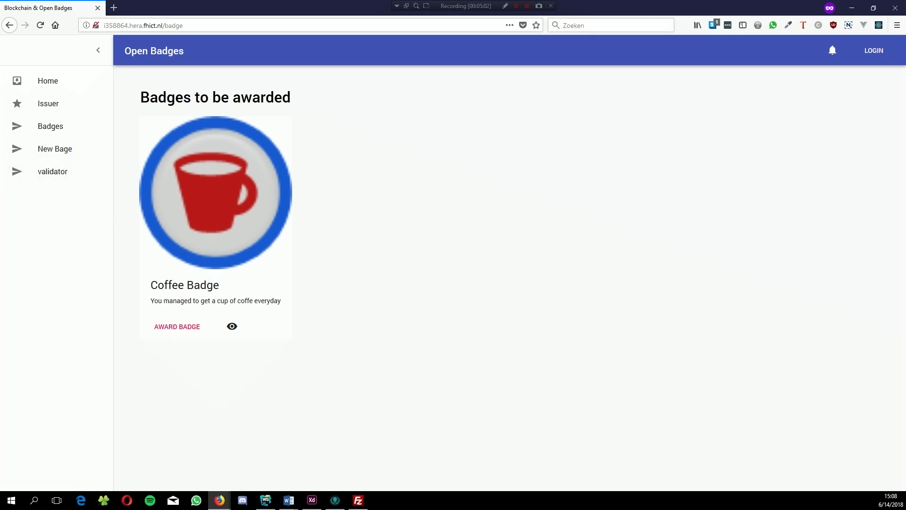
key("alt+Tab")
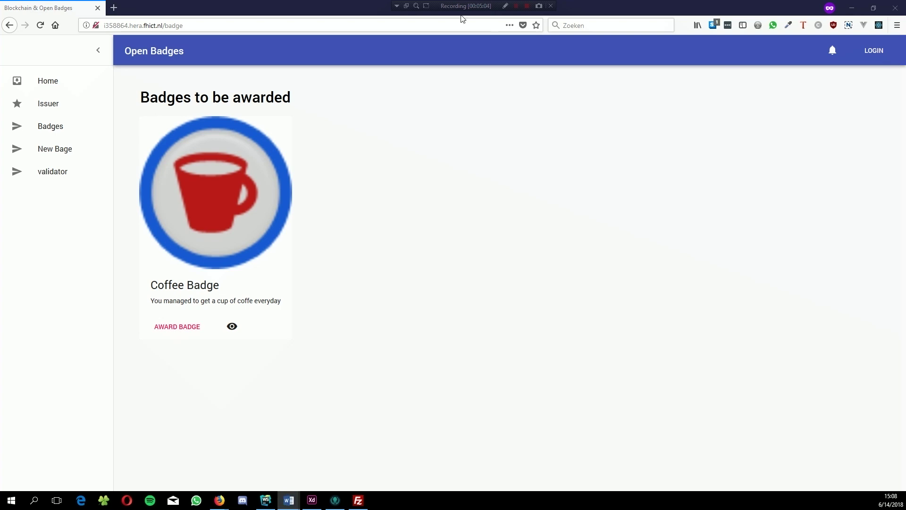
Step: Start awarding the Coffee Badge and enter the receiver's ID, full name and e-mail address
left_click(185, 326)
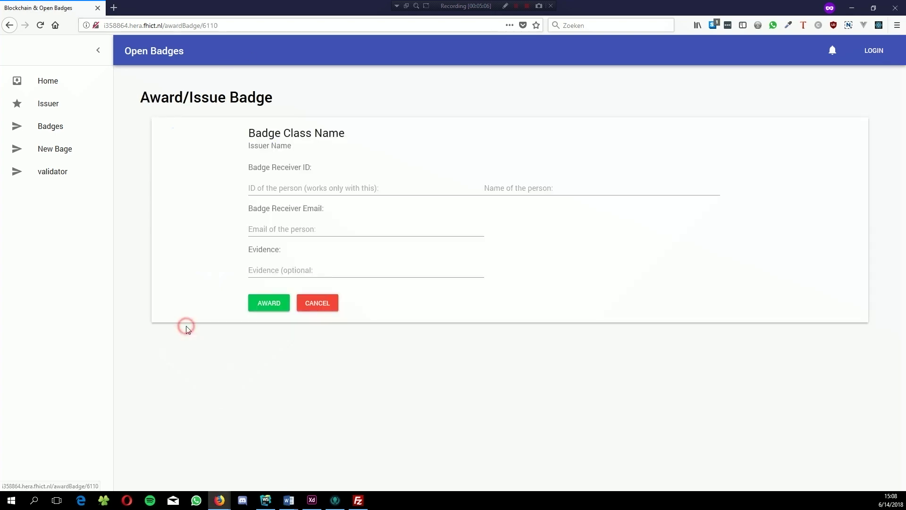
left_click(292, 184)
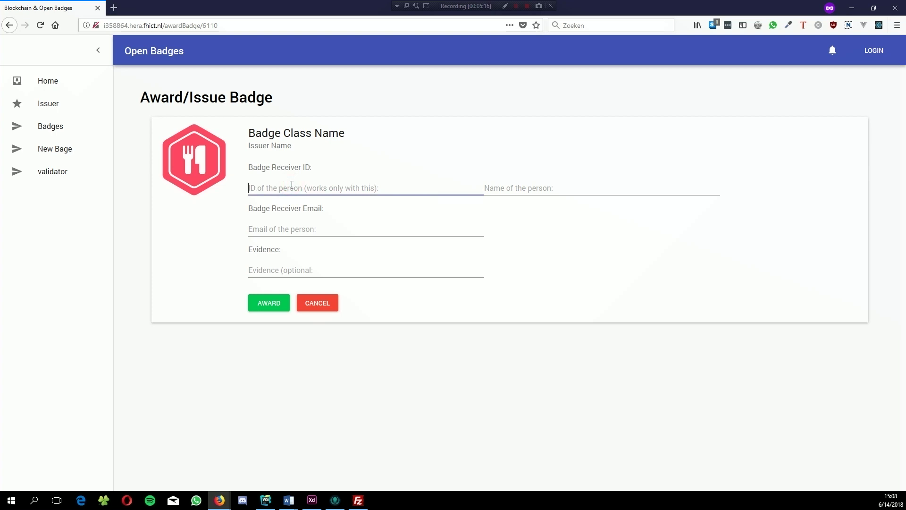
type("i358864")
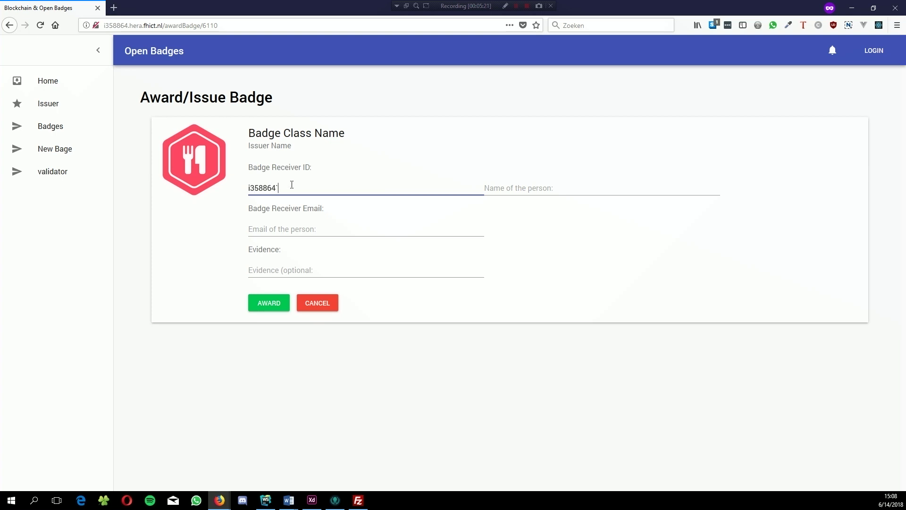
key("Tab")
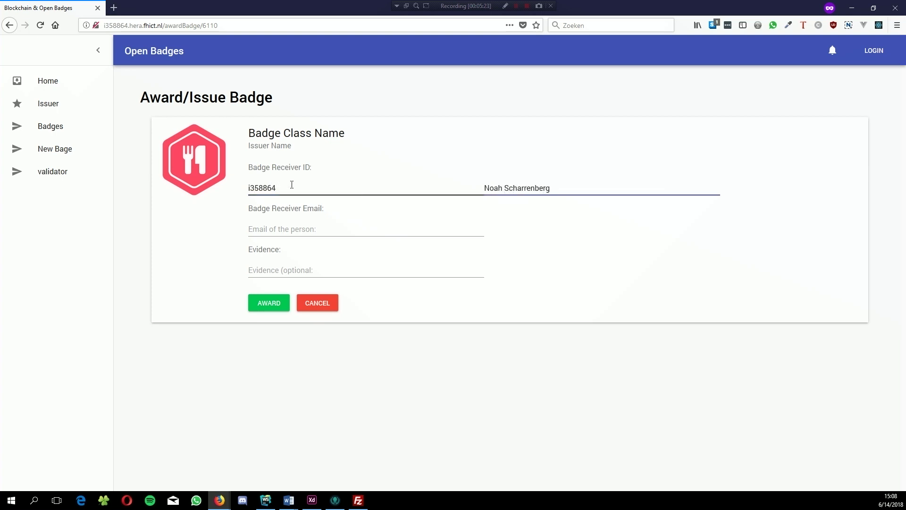
key("Tab")
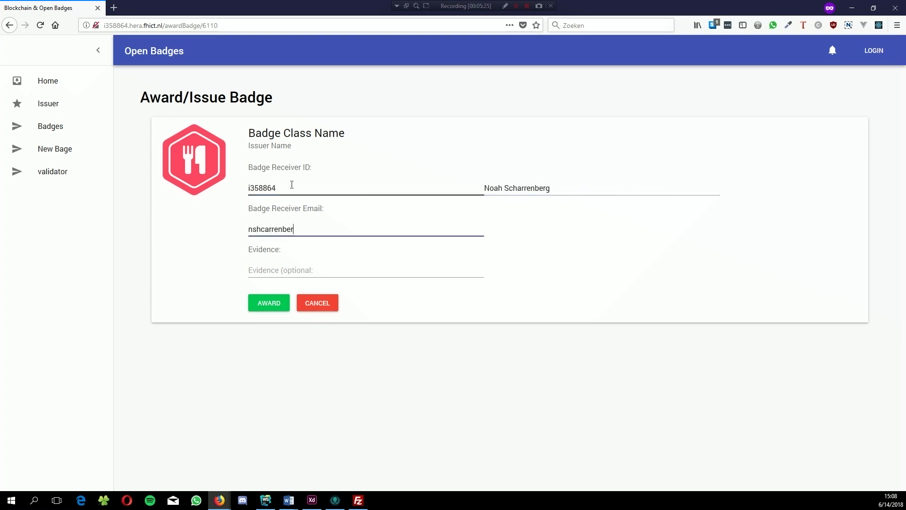
Step: Add the evidence 'He got enough cups of coffee.', award the badge and dismiss the confirmation
key("Tab")
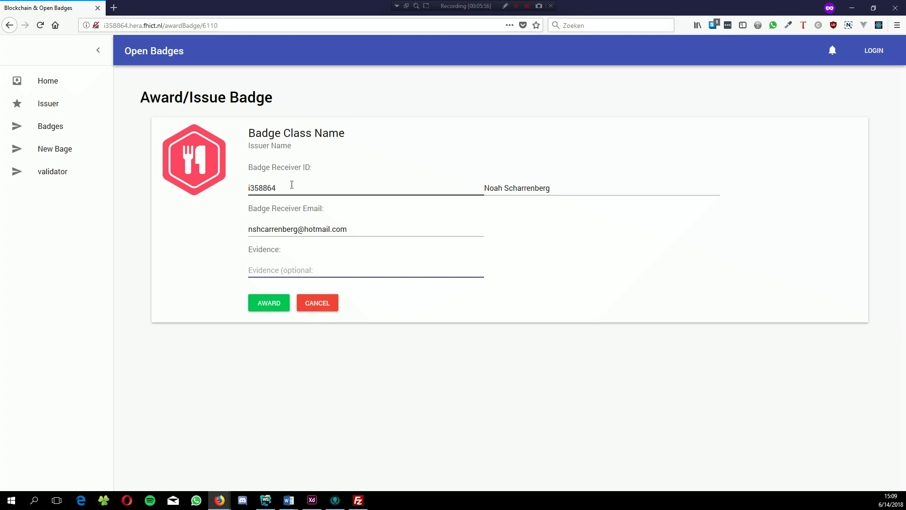
type("He got enough ")
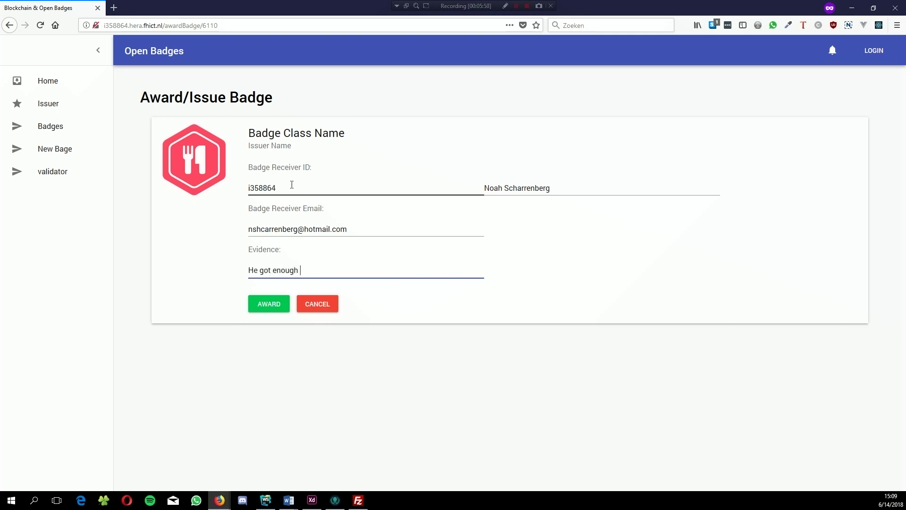
type("cups of coffee.")
left_click(270, 309)
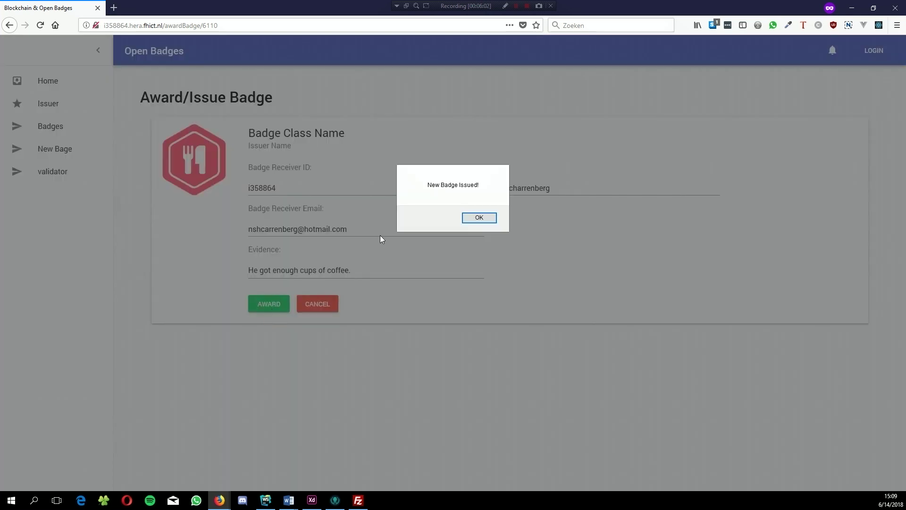
left_click(473, 219)
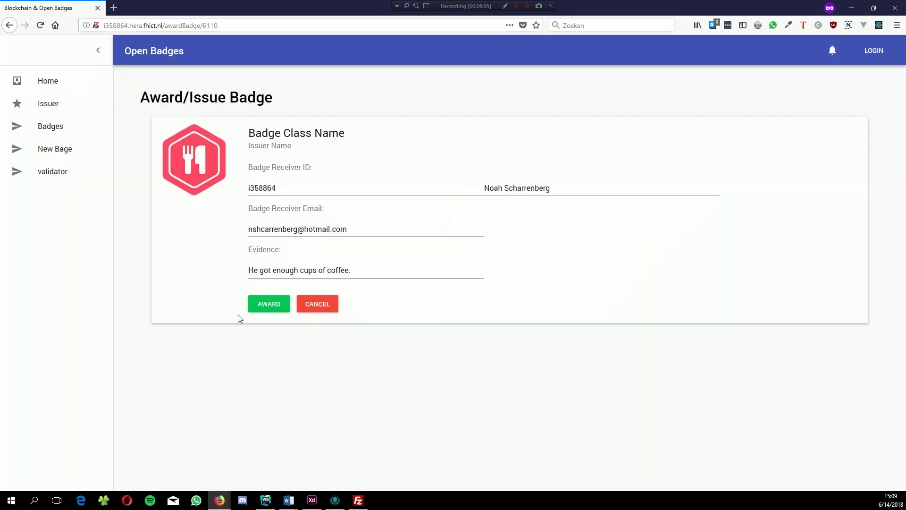
Step: On the validator page, expand the issued Coffee Badge and approve it with the green check
left_click(71, 176)
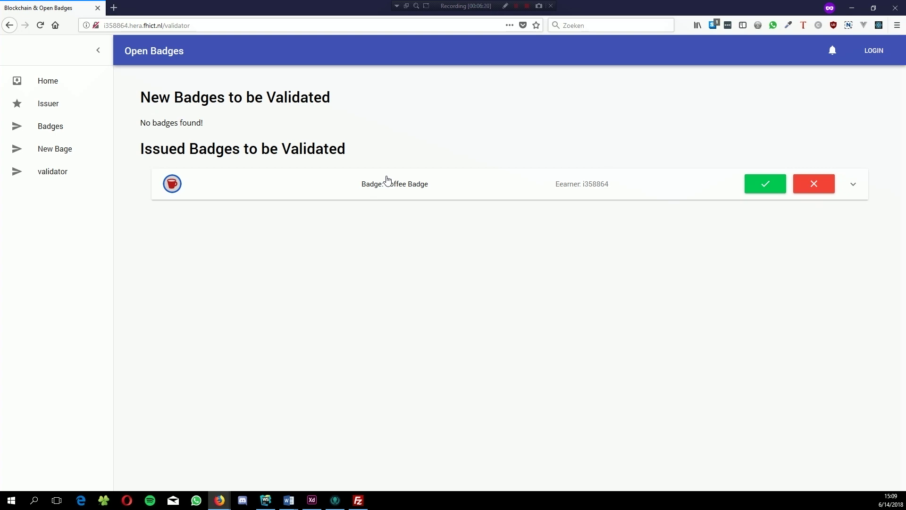
left_click(387, 180)
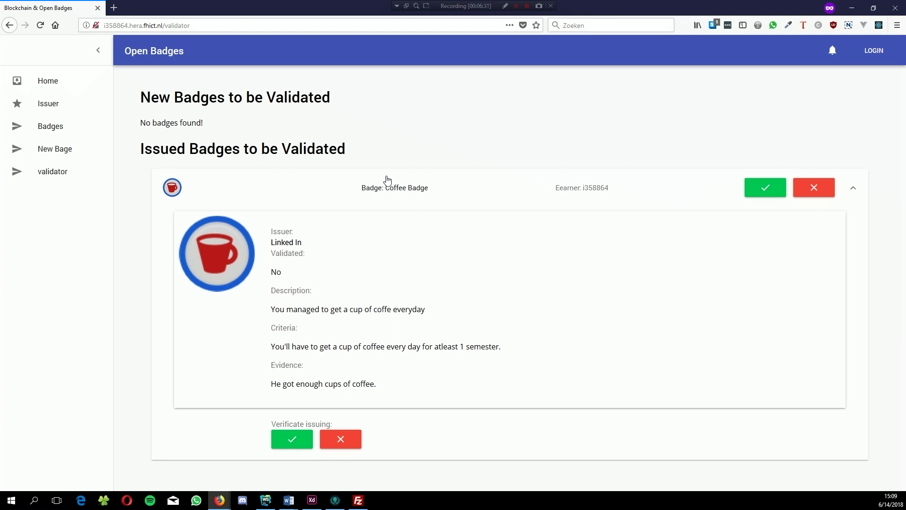
left_click(775, 184)
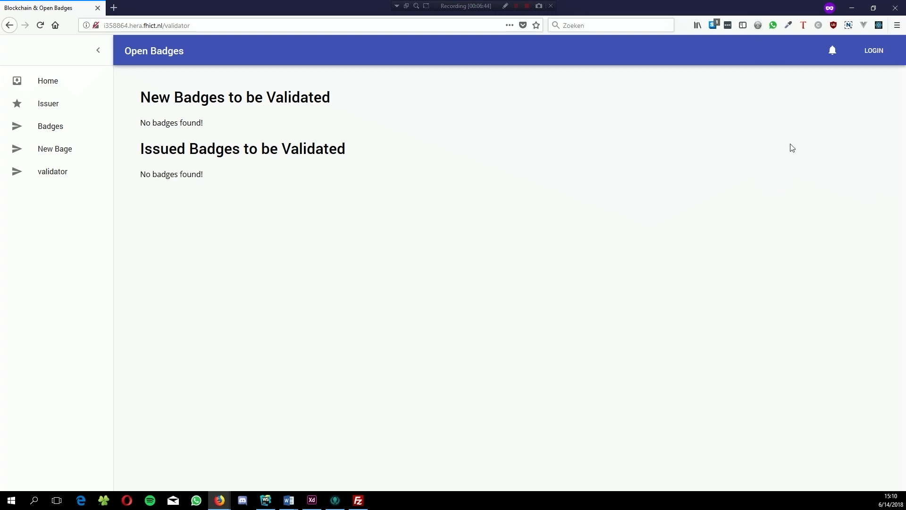
Step: Return to the Home page to see the Linked In issuer membership
left_click(39, 84)
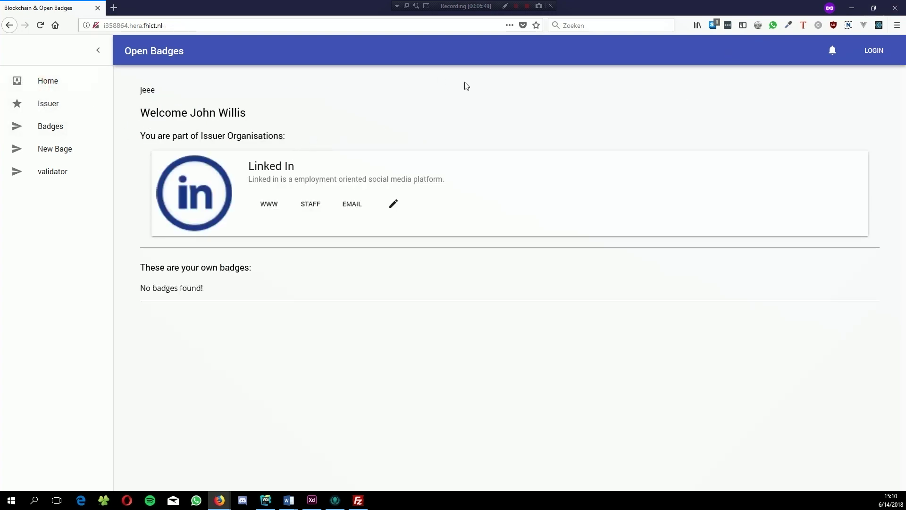